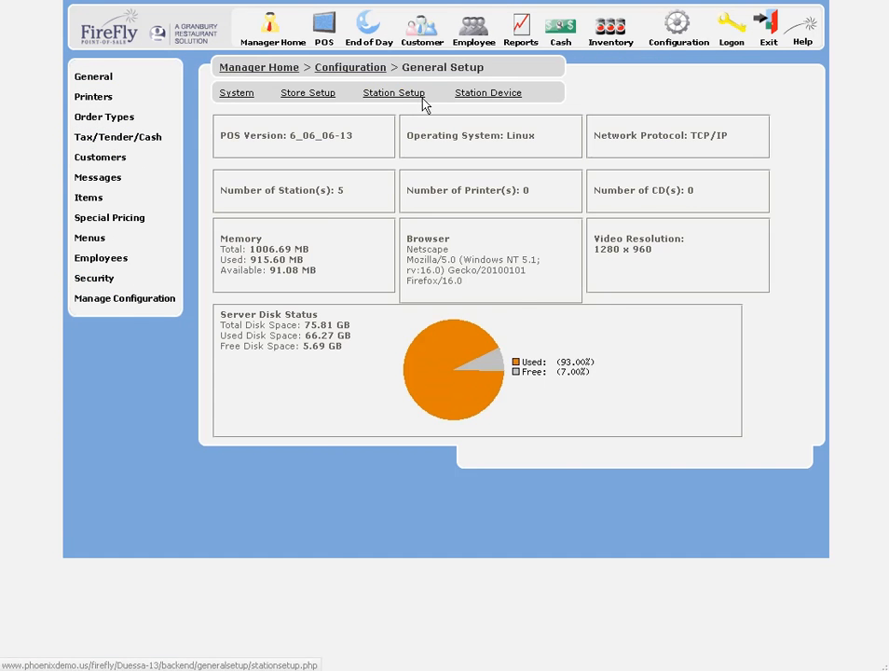
# Step: Load Station 1 in the station setup for editing
pyautogui.click(404, 97)
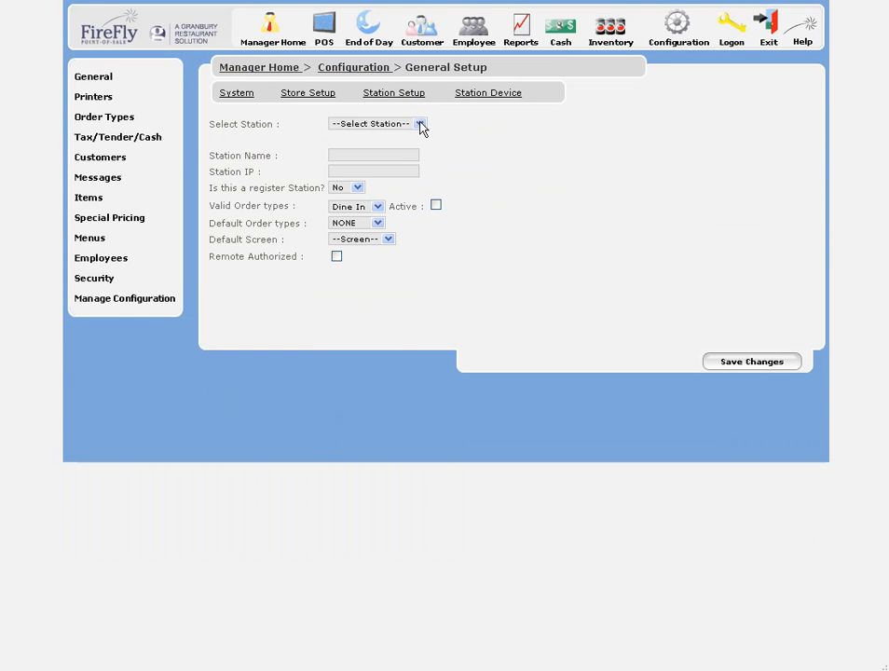
pyautogui.click(420, 124)
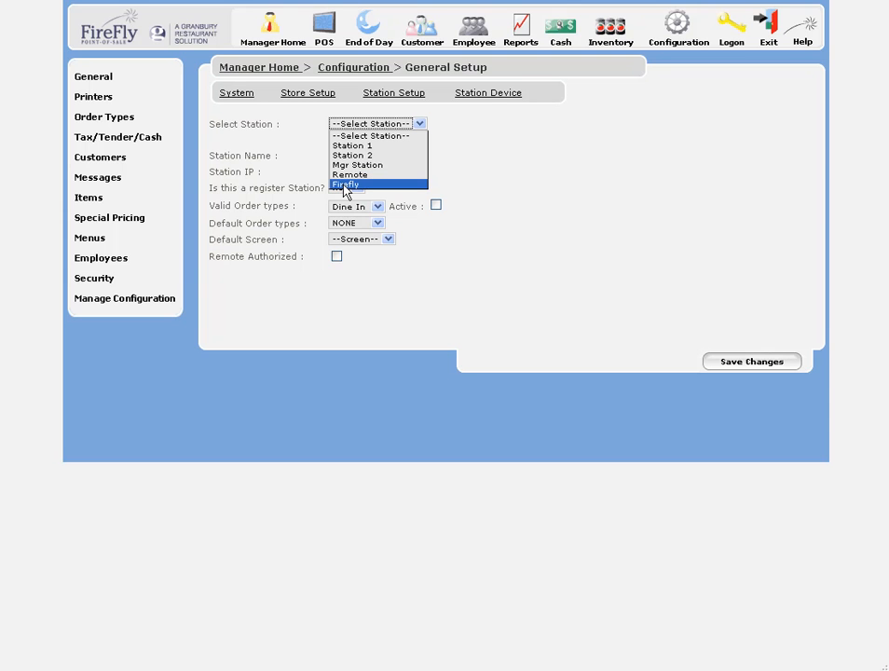
pyautogui.click(506, 183)
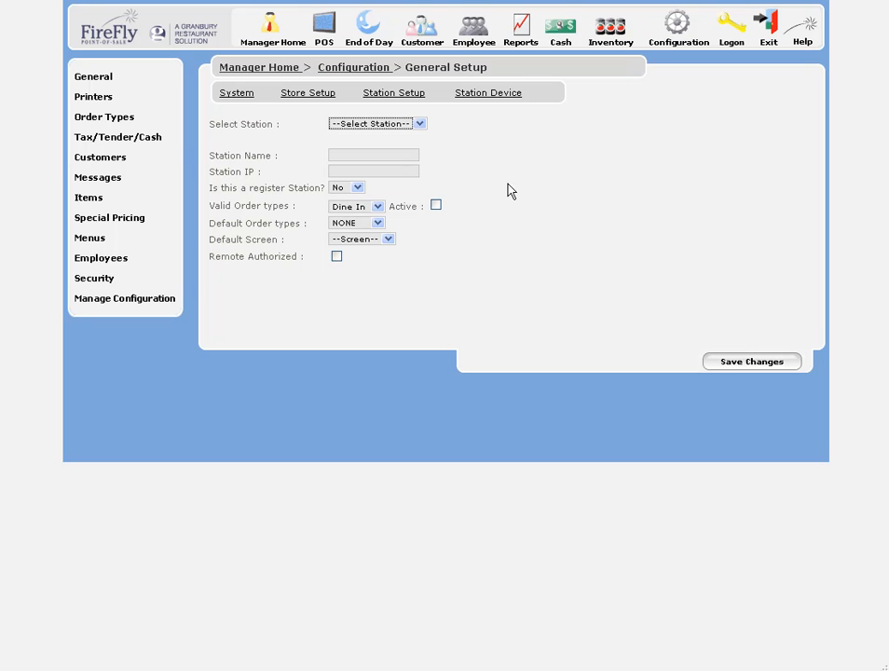
pyautogui.click(419, 124)
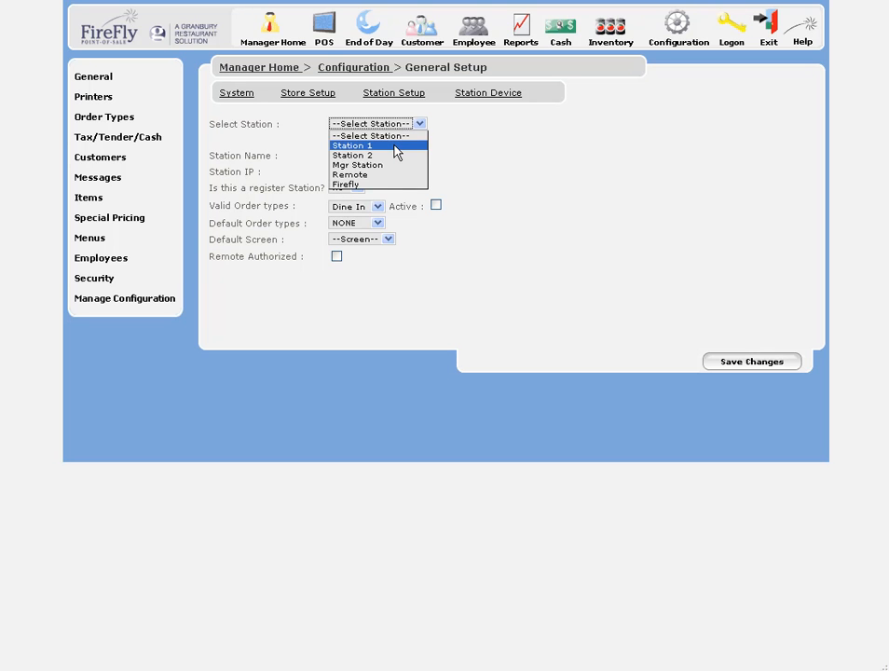
pyautogui.click(397, 146)
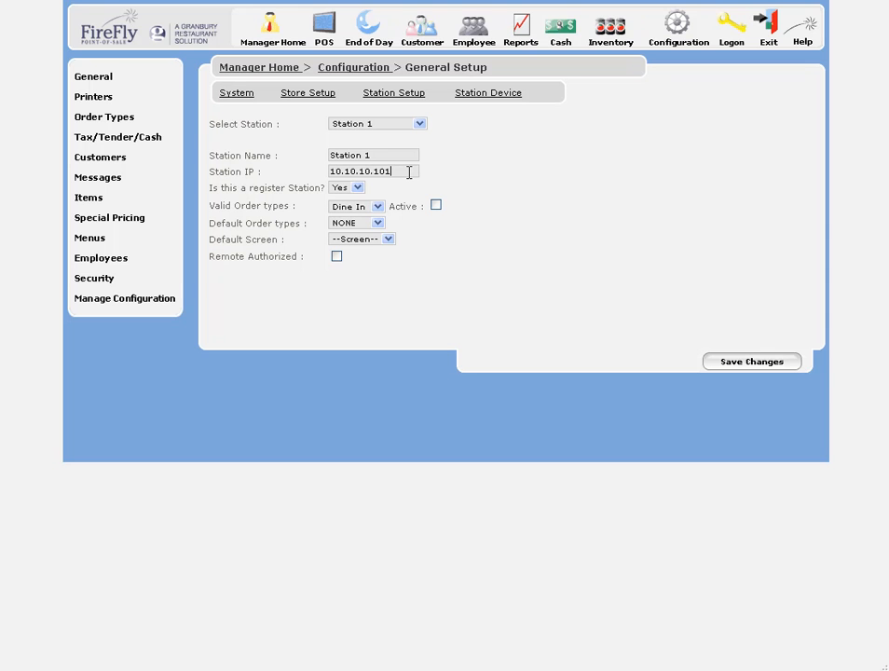
pyautogui.click(357, 192)
pyautogui.click(357, 192)
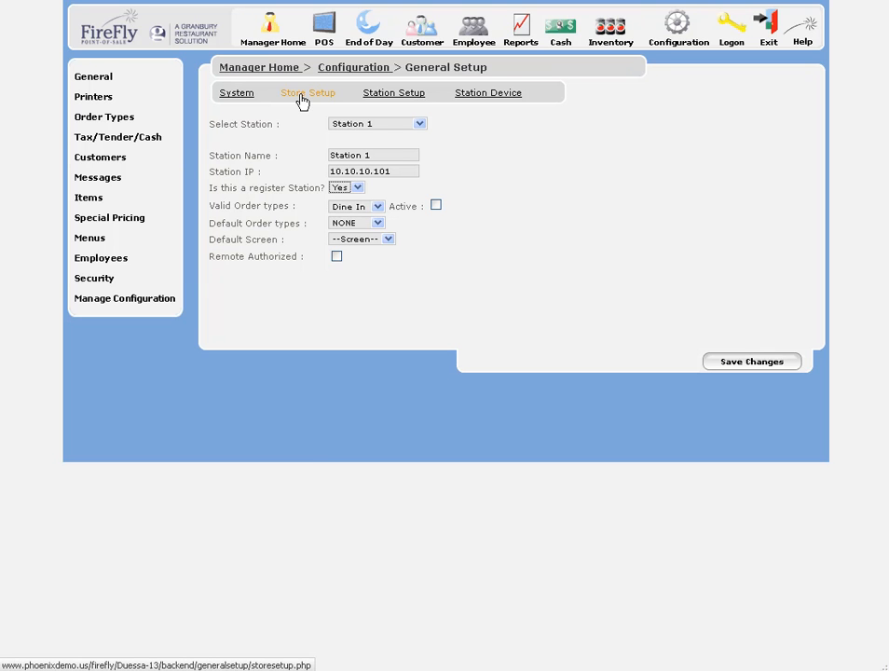
# Step: Mark the Dine In order type as active for Station 1
pyautogui.click(375, 207)
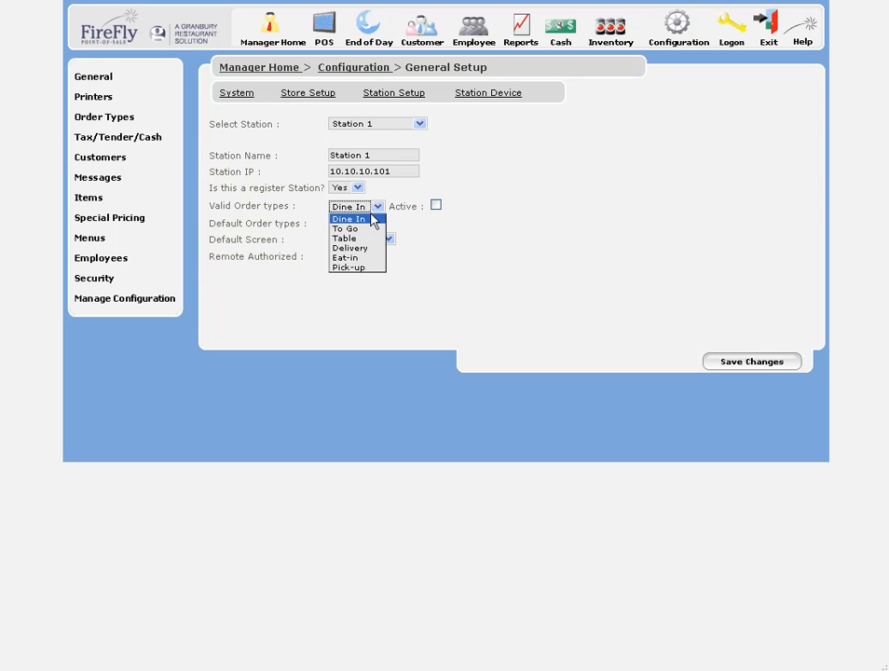
pyautogui.click(359, 219)
pyautogui.click(435, 206)
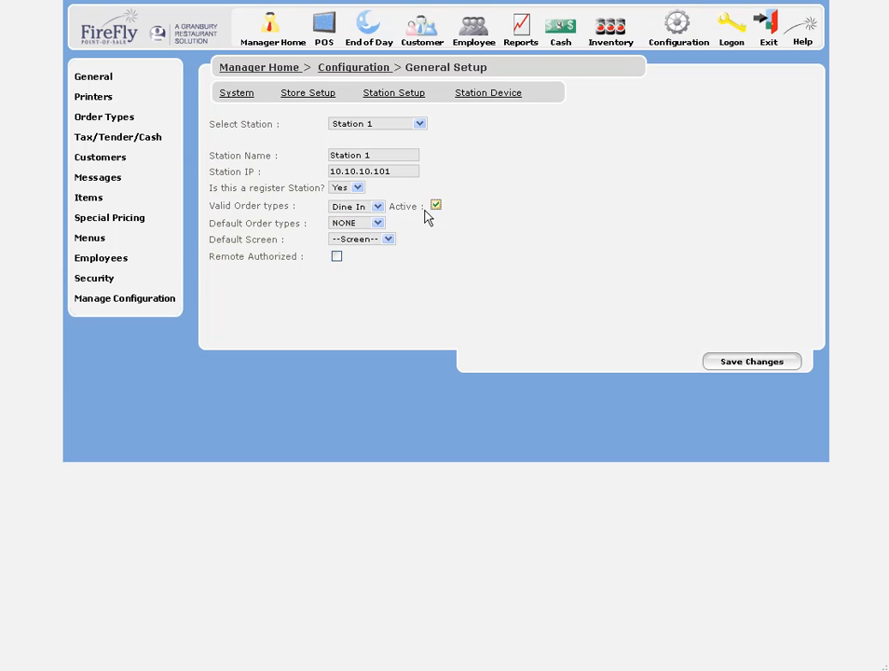
# Step: Check the active status of Station 1's To Go, Table, Delivery, Eat-in and Pick-up order types
pyautogui.click(378, 207)
pyautogui.click(369, 228)
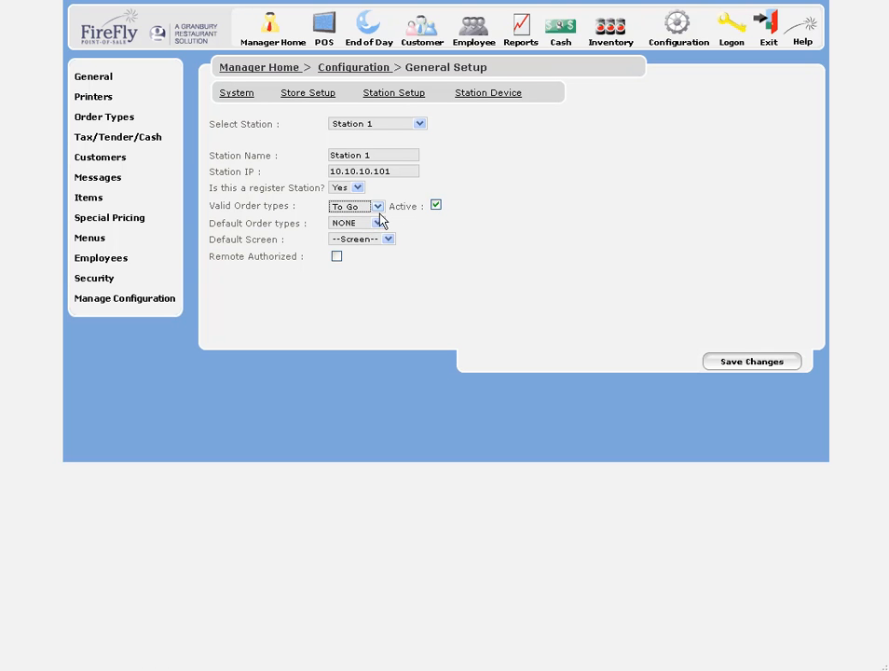
pyautogui.click(378, 207)
pyautogui.click(363, 238)
pyautogui.click(377, 207)
pyautogui.click(359, 246)
pyautogui.click(377, 206)
pyautogui.click(353, 258)
pyautogui.click(378, 207)
pyautogui.click(359, 267)
pyautogui.click(473, 291)
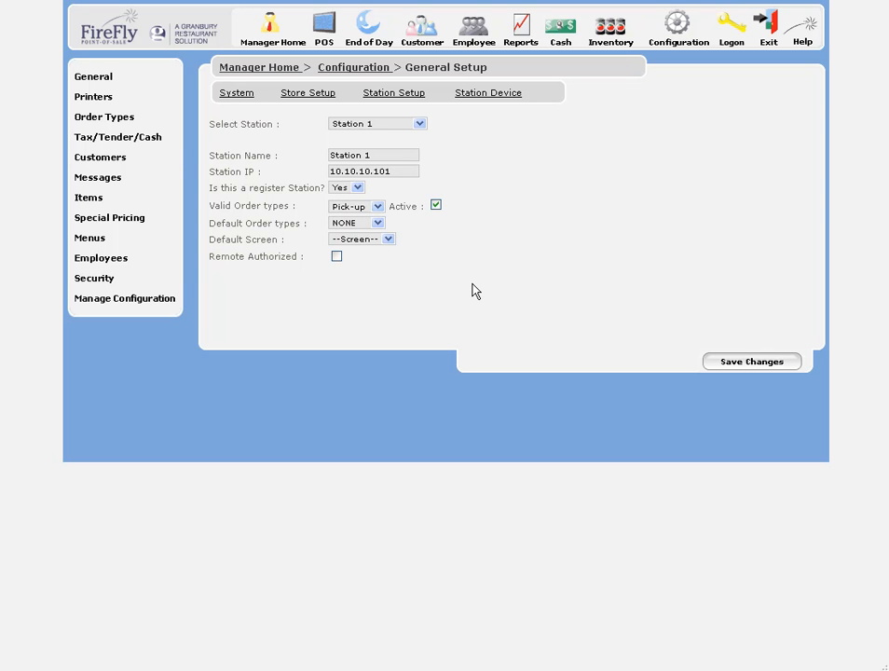
# Step: Set Station 1's default order type to Dine In and save the station changes
pyautogui.click(377, 225)
pyautogui.click(371, 244)
pyautogui.click(389, 240)
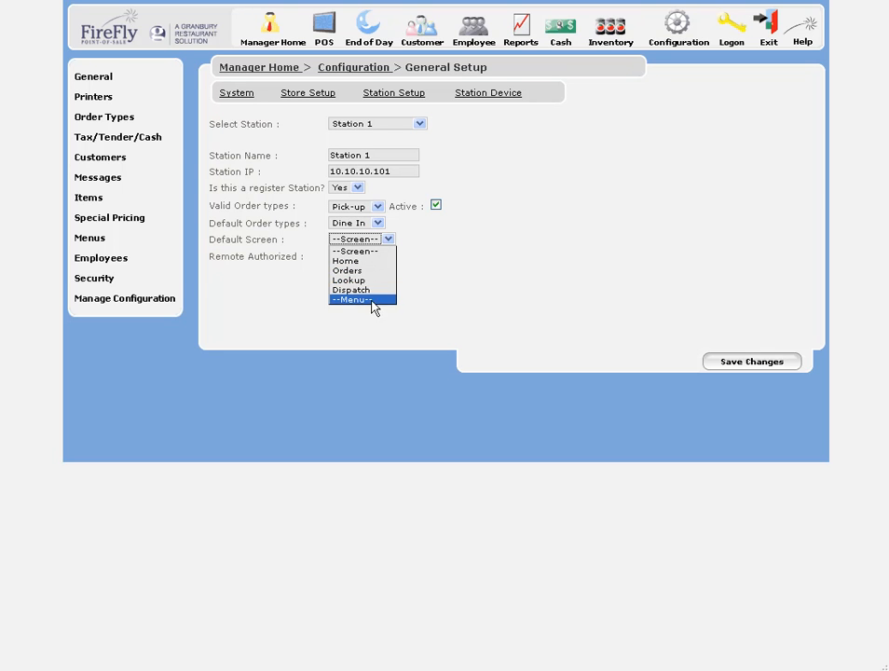
pyautogui.click(465, 292)
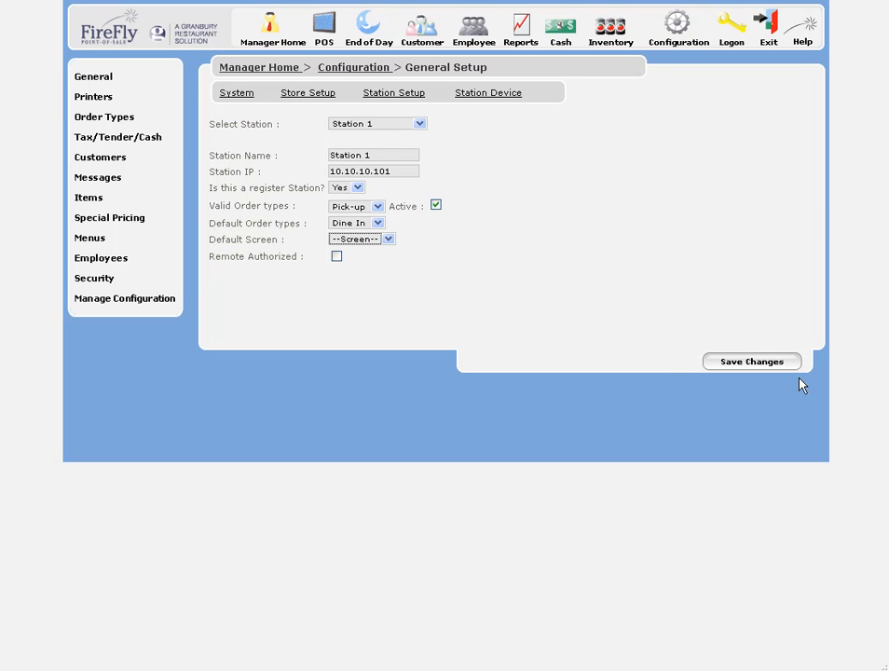
pyautogui.click(763, 368)
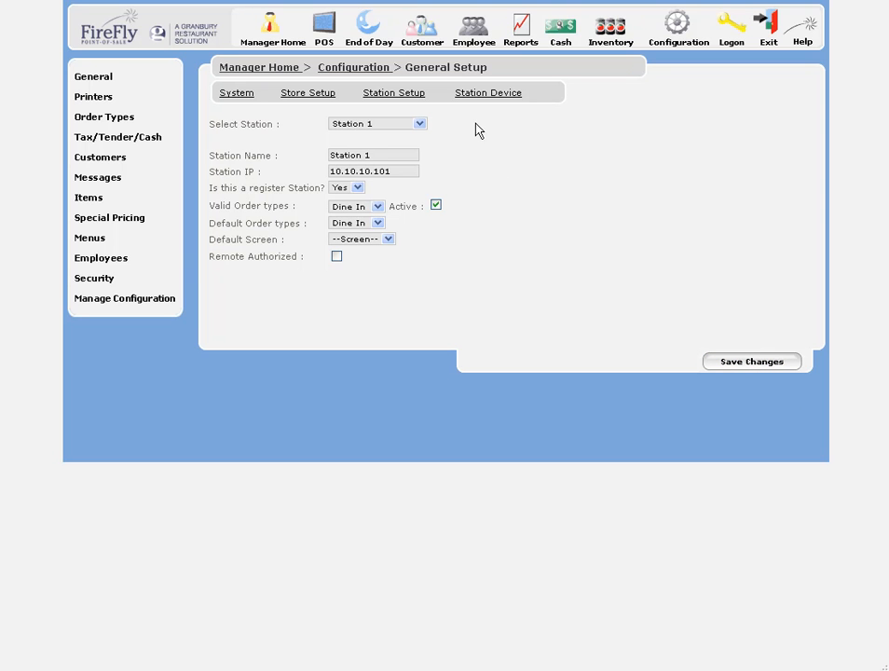
# Step: Open the station device settings and load Station 1
pyautogui.click(419, 123)
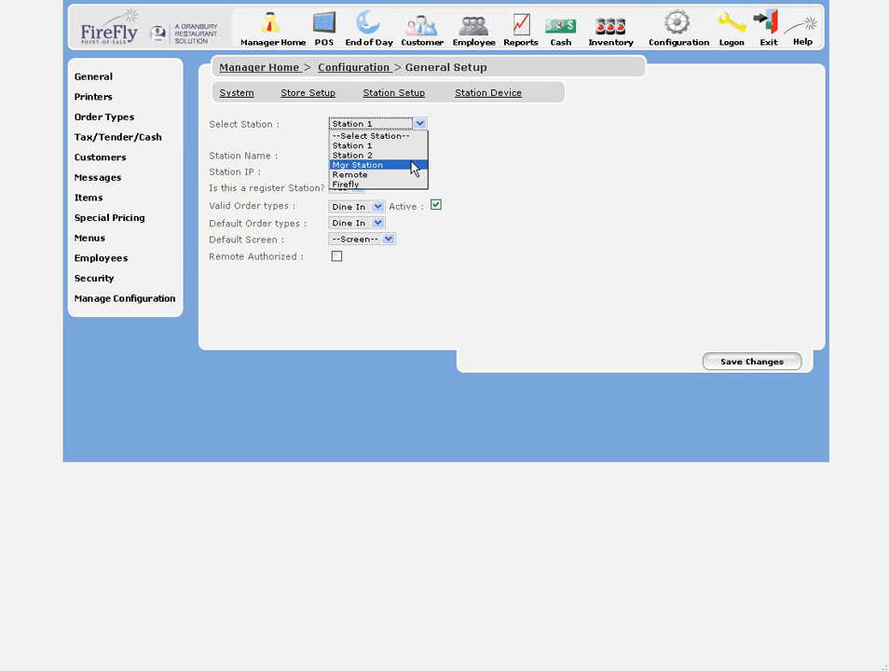
pyautogui.click(416, 136)
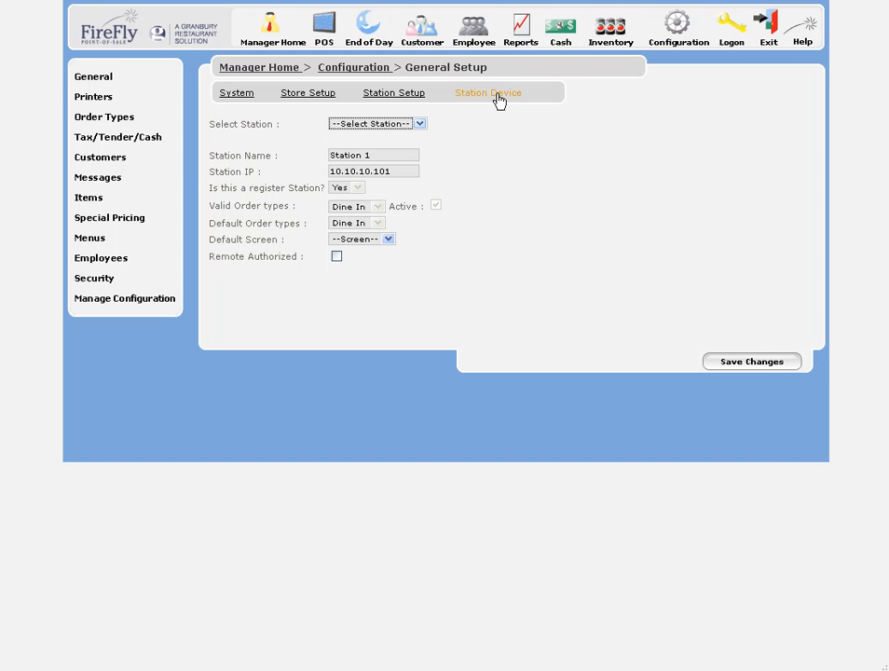
pyautogui.click(499, 99)
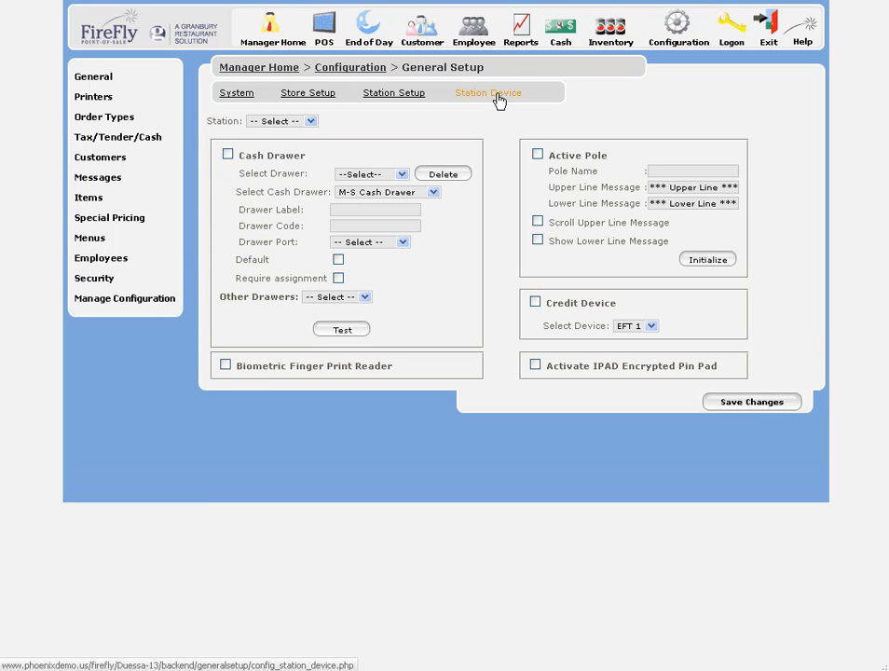
pyautogui.click(310, 122)
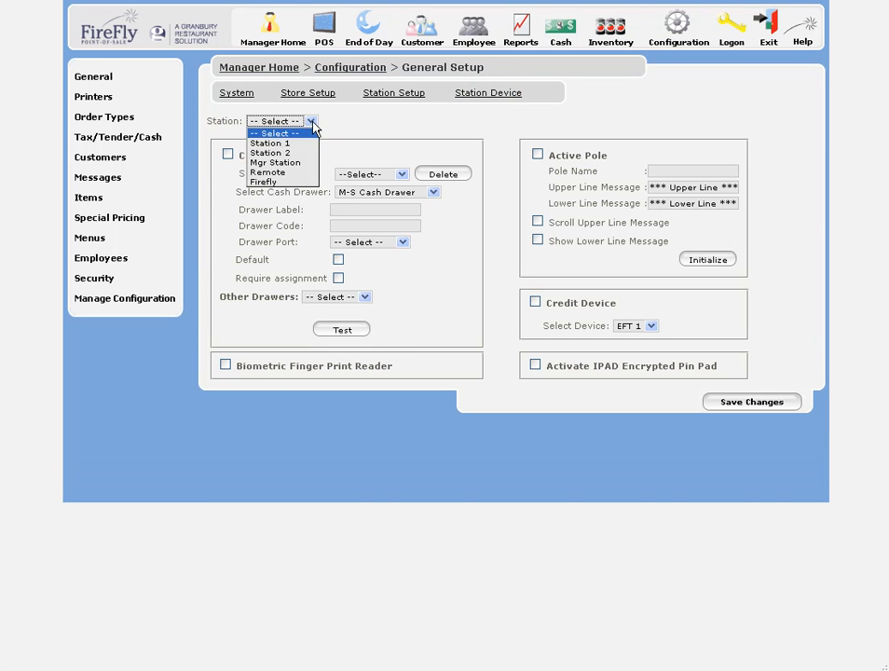
pyautogui.click(303, 145)
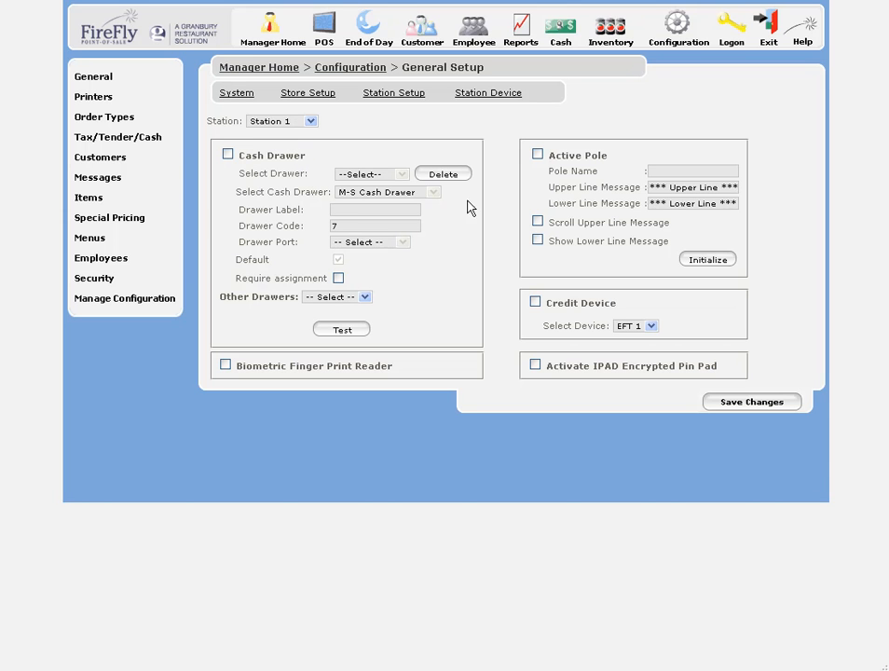
# Step: Enable the cash drawer for Station 1 and add a new drawer of type M-S Cash Drawer
pyautogui.click(228, 155)
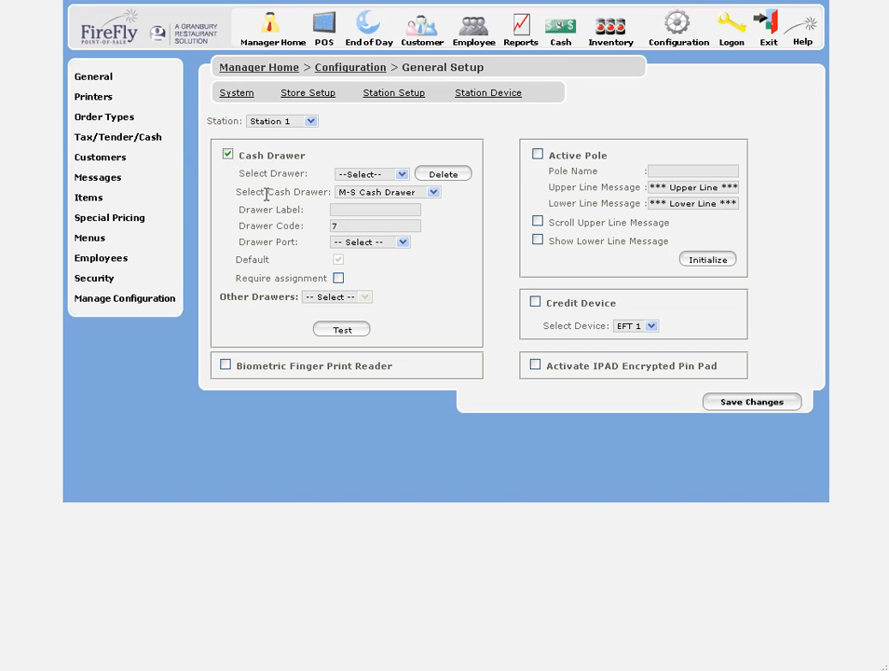
pyautogui.click(400, 174)
pyautogui.click(383, 197)
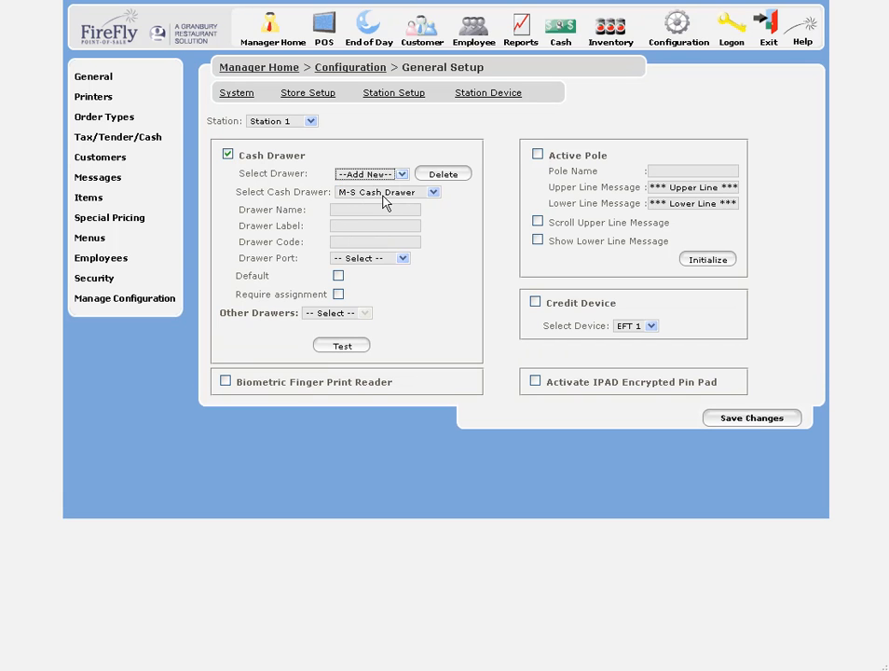
pyautogui.click(434, 192)
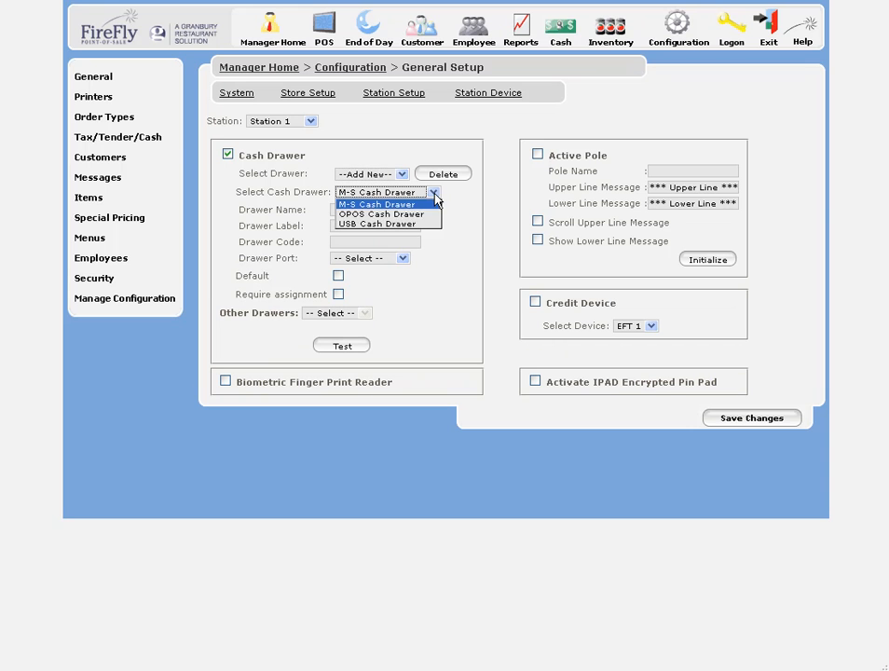
pyautogui.click(387, 205)
# Step: Name the new drawer cashleft, label it Cash Left and set its drawer code to 7
pyautogui.click(380, 211)
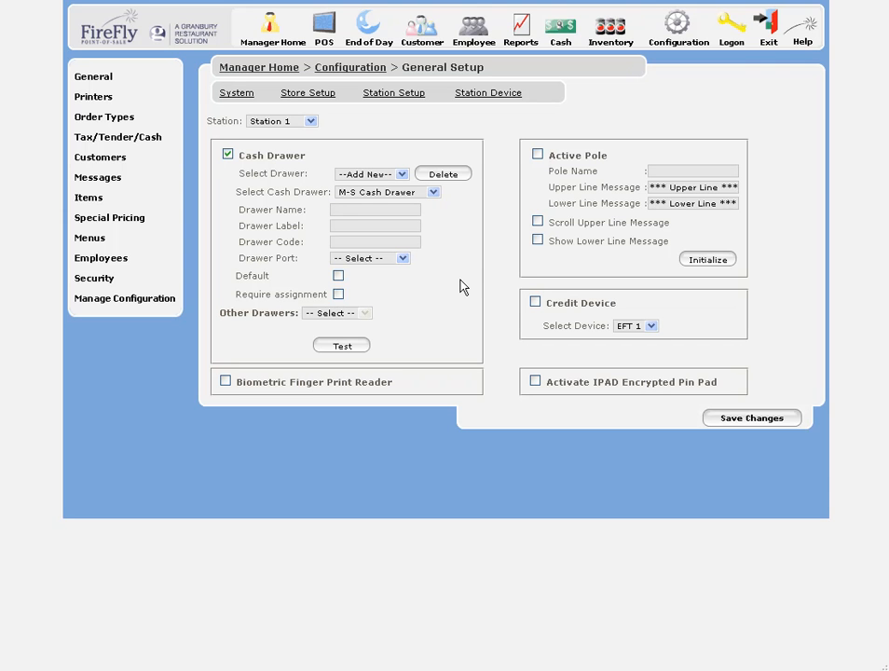
pyautogui.doubleClick(383, 210)
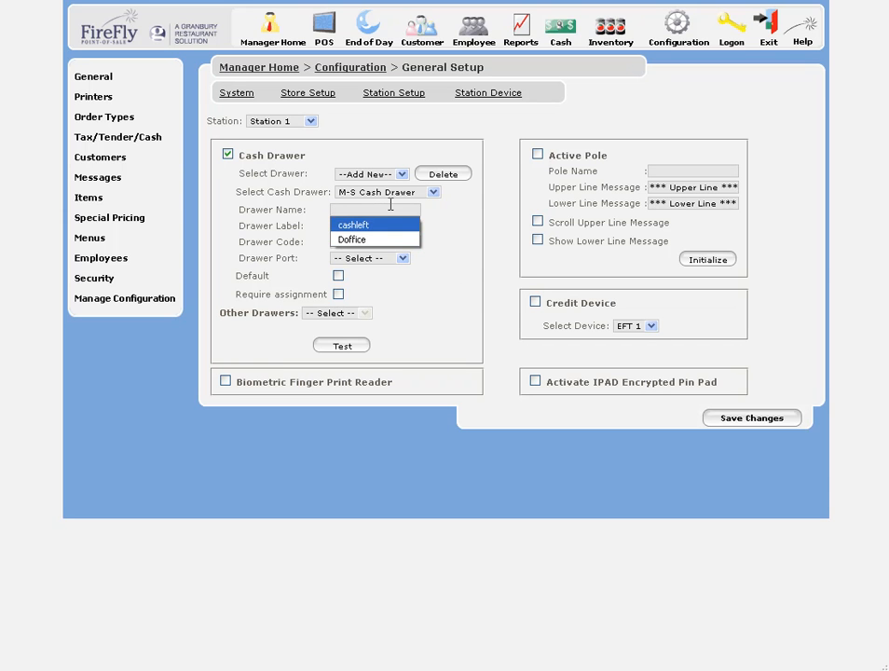
pyautogui.write('cashleft')
pyautogui.press('Tab')
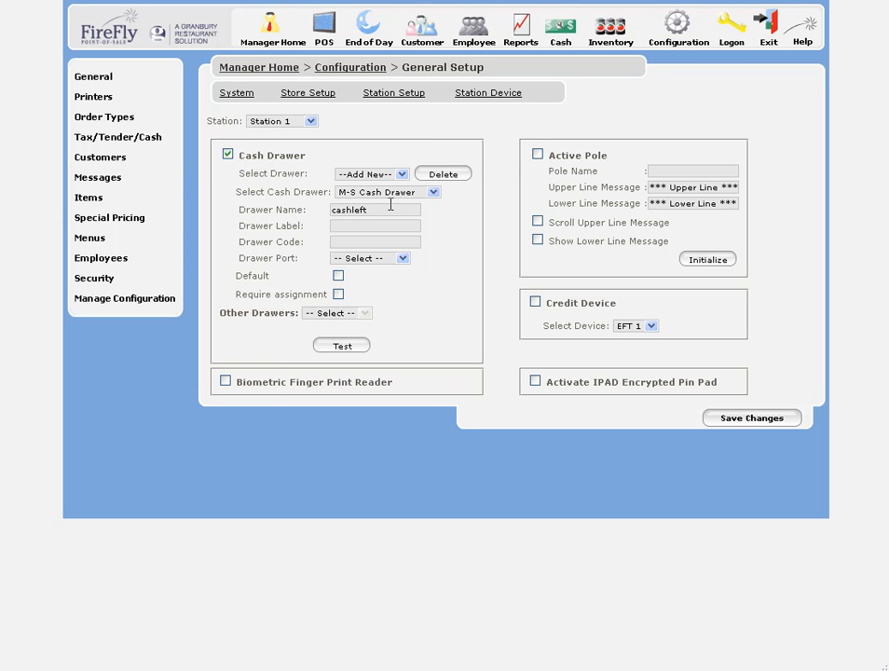
pyautogui.write('Cash Left')
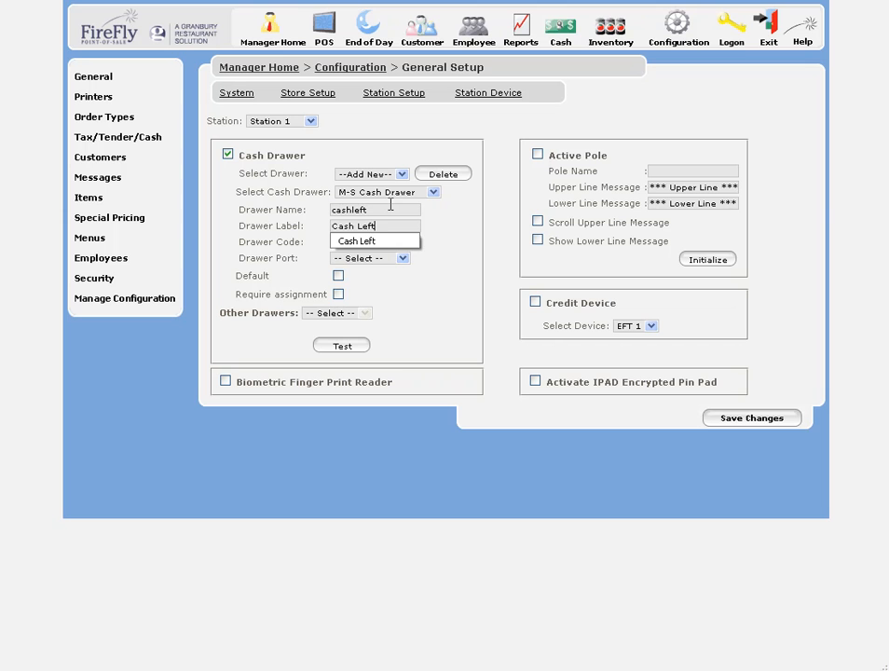
pyautogui.press('Tab')
pyautogui.write('7')
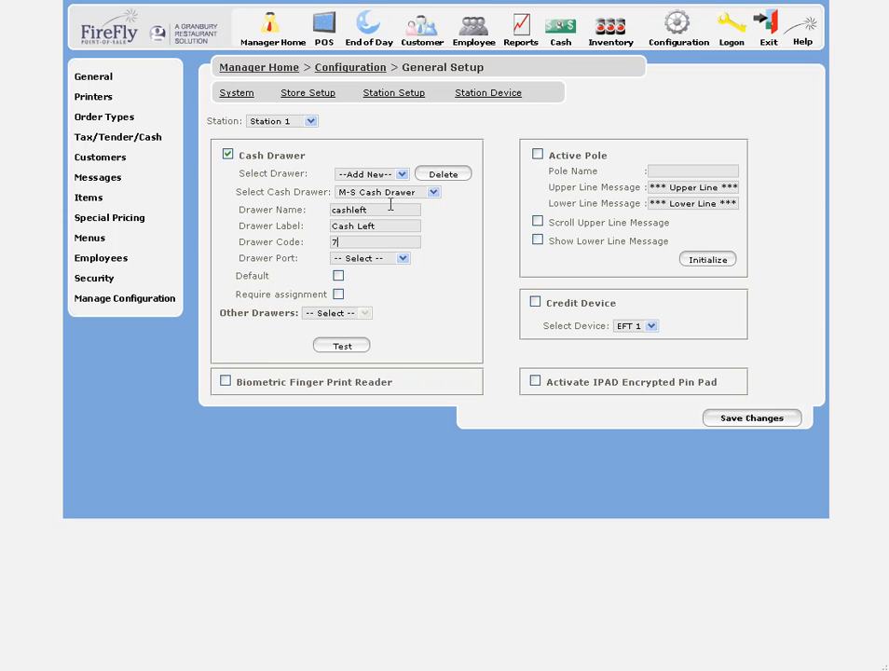
# Step: Set the new drawer's port to COM1, make it the default drawer and save the device changes
pyautogui.click(403, 261)
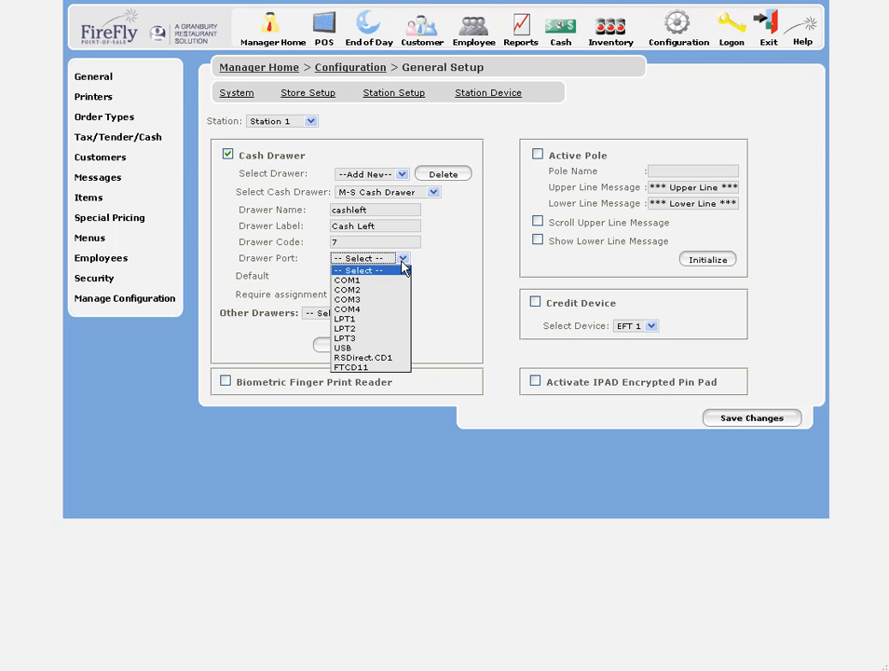
pyautogui.click(390, 284)
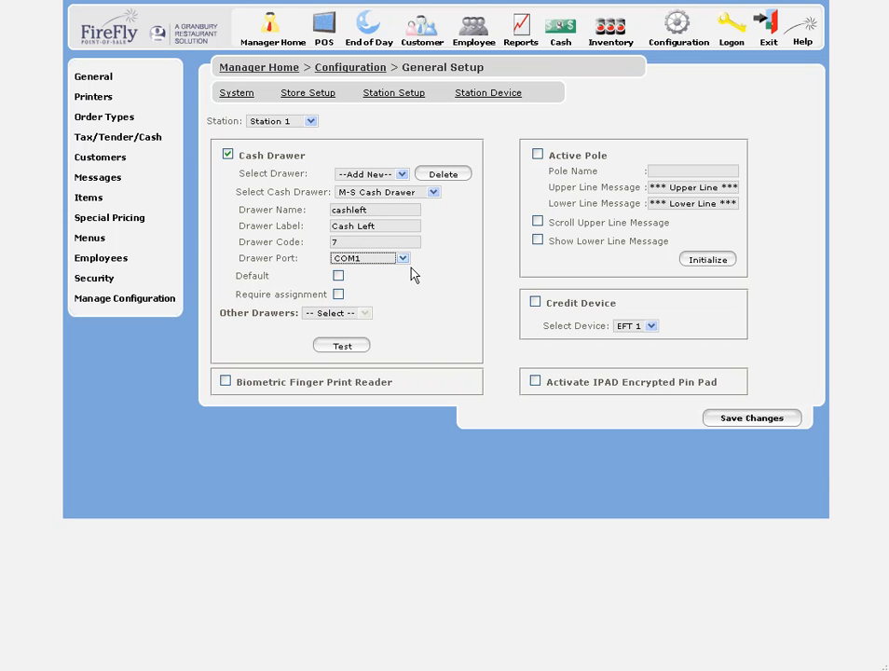
pyautogui.click(338, 276)
pyautogui.click(748, 419)
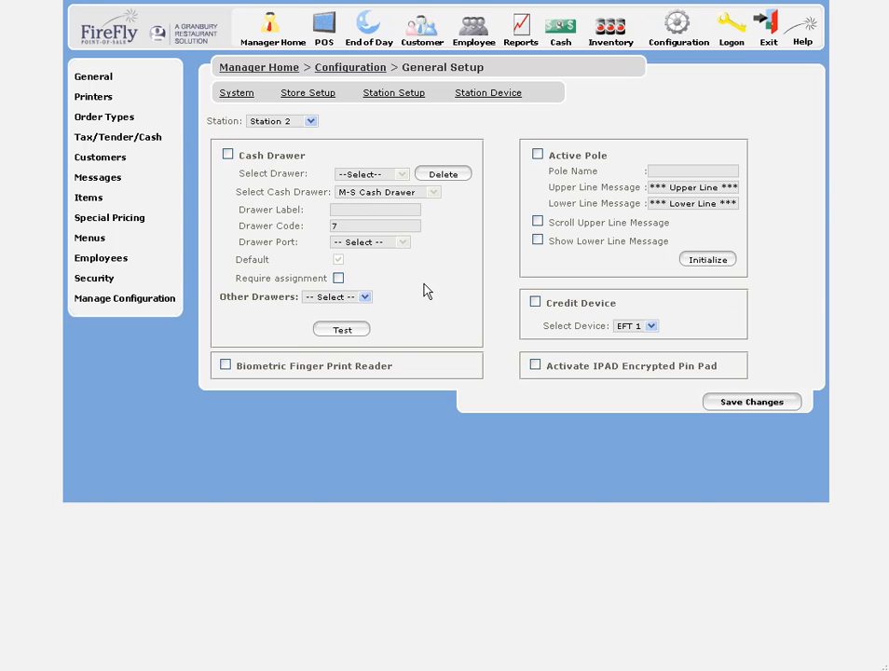
# Step: Load Station 2's device settings and choose Cash Left as its other drawer
pyautogui.click(311, 122)
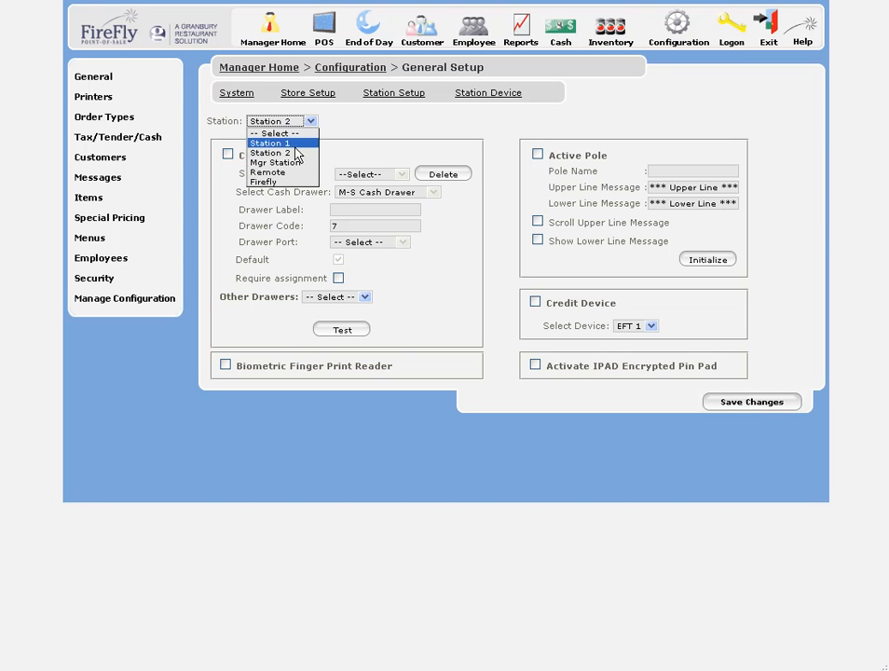
pyautogui.click(273, 153)
pyautogui.click(364, 296)
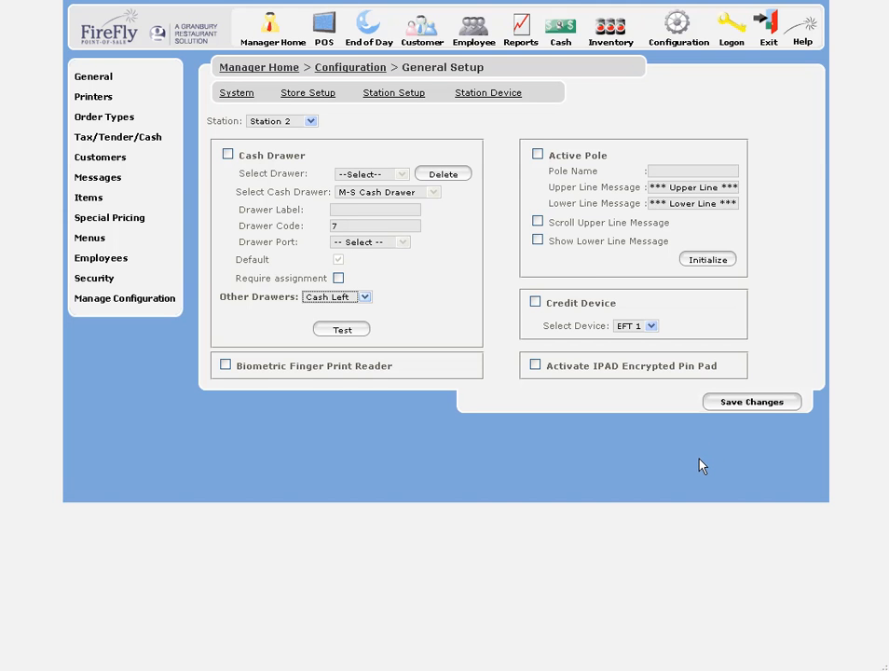
pyautogui.click(51, 10)
pyautogui.click(311, 123)
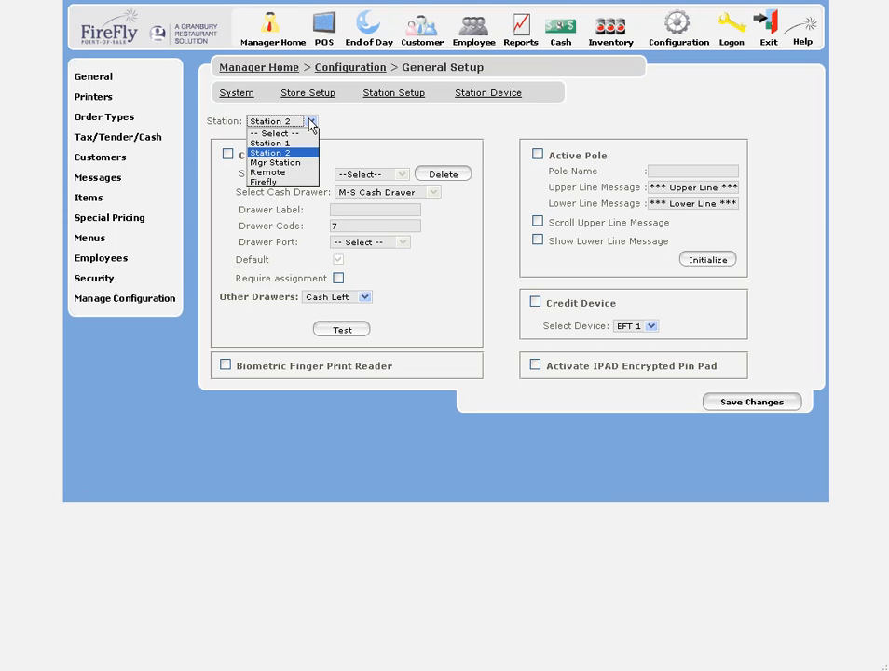
pyautogui.click(312, 125)
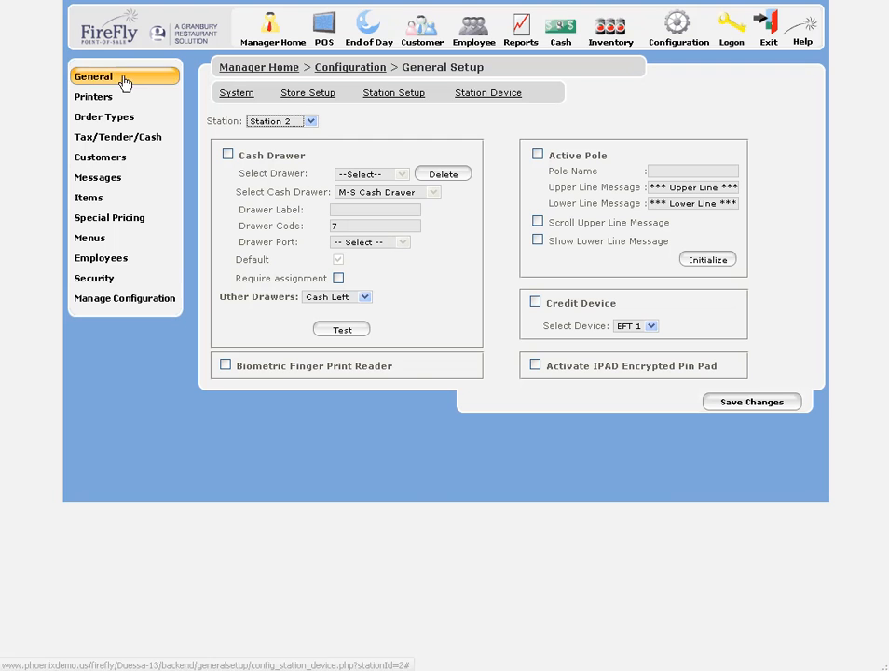